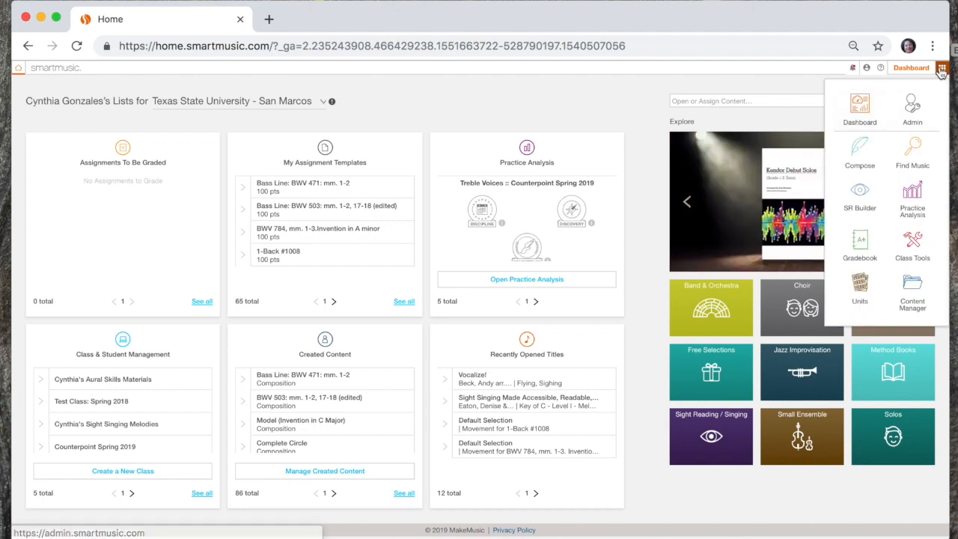
Step: Open Compose and import the MusicXML file BWV451mm1-2+22-24.musicxml from the Bass Lines XML 2019 folder
left_click(861, 152)
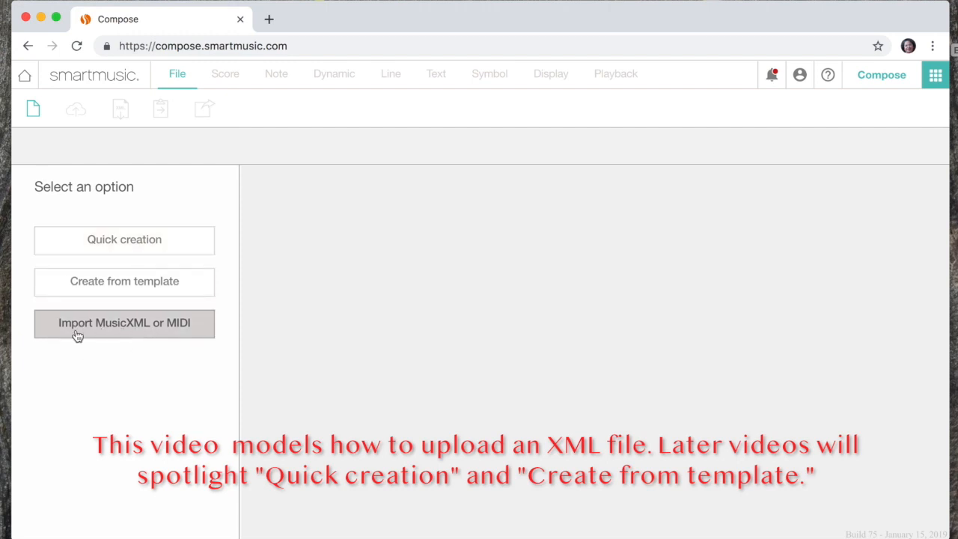
left_click(131, 329)
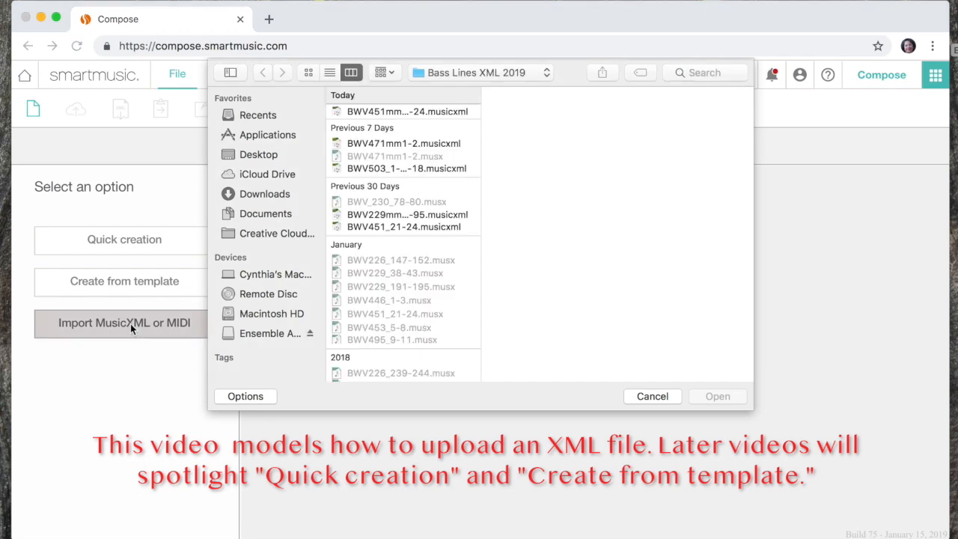
left_click(416, 112)
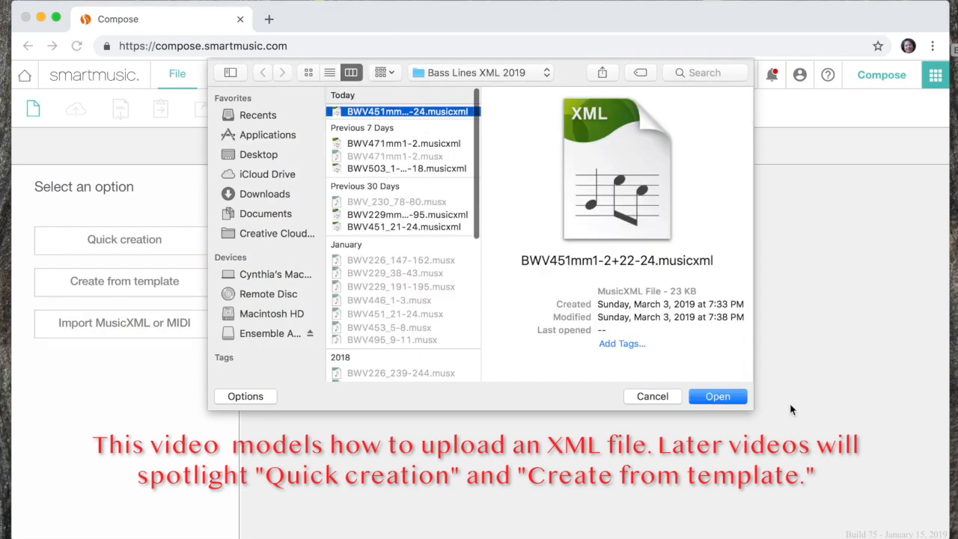
left_click(733, 396)
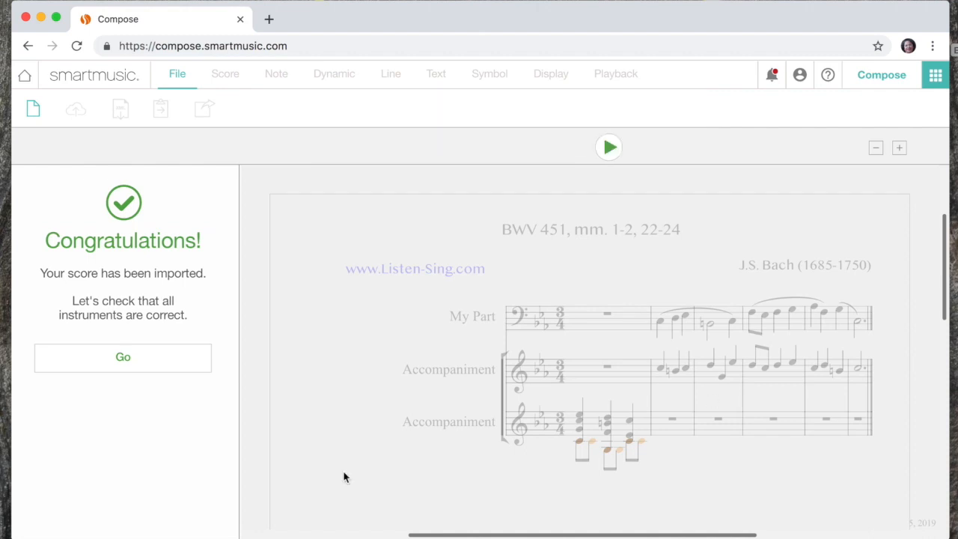
Step: Begin the instrument check of the imported score and set the bass-clef staff's instrument to Bass Voice
left_click(123, 362)
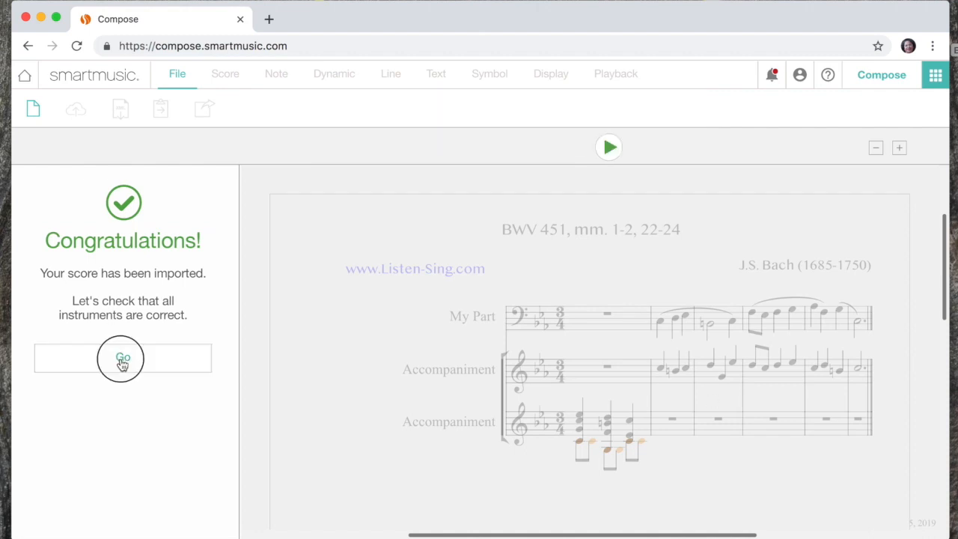
left_click(94, 309)
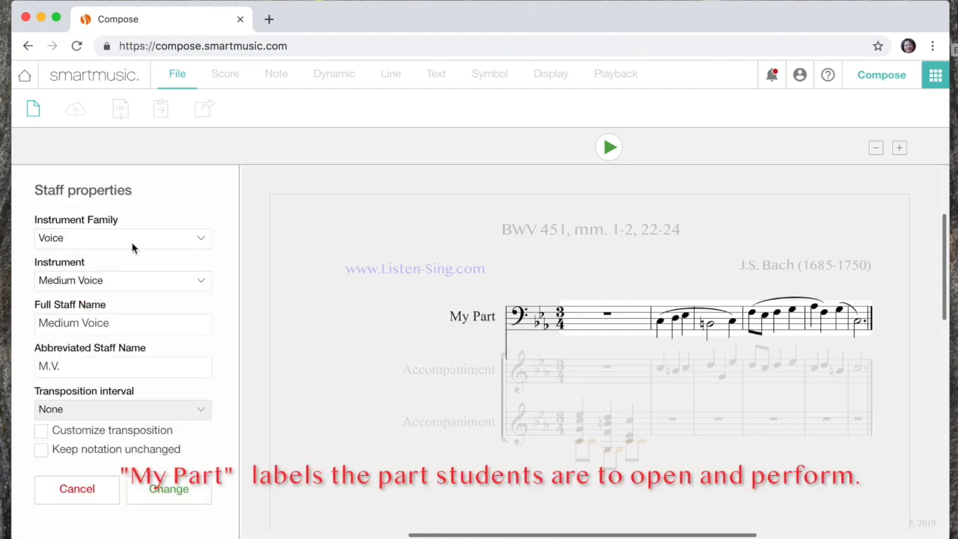
left_click(126, 288)
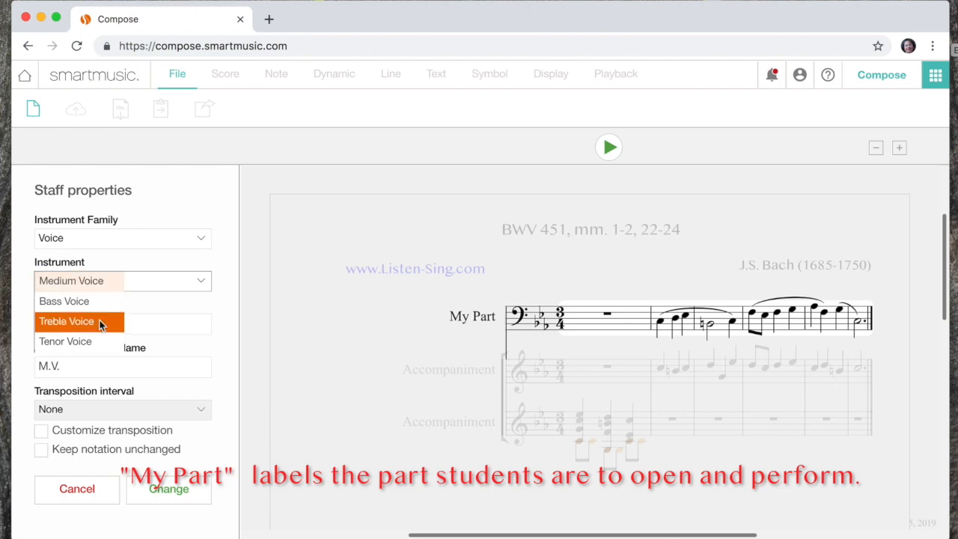
left_click(85, 303)
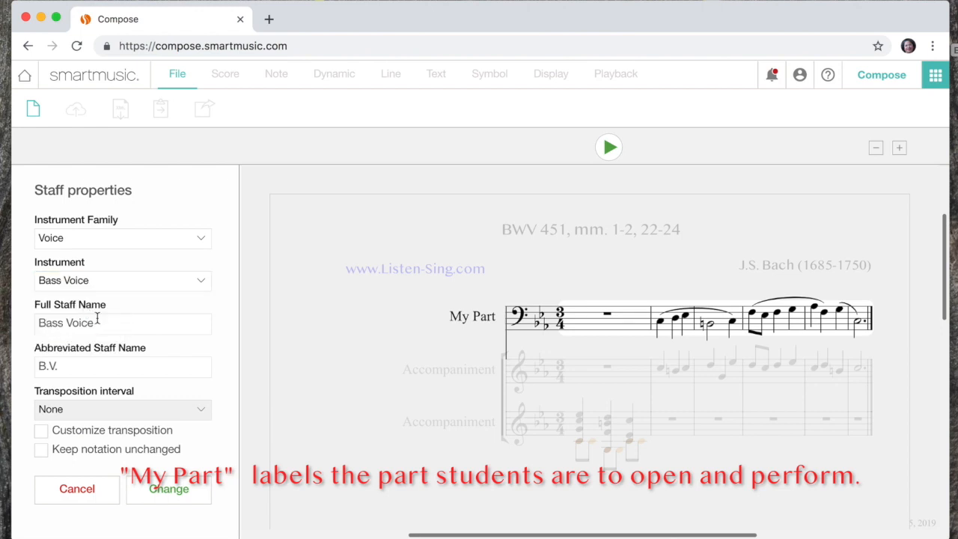
Step: Name the bass-clef staff My Part, clear its abbreviated name, keep its notation unchanged and save the staff edits
triple_click(94, 323)
type("My Part")
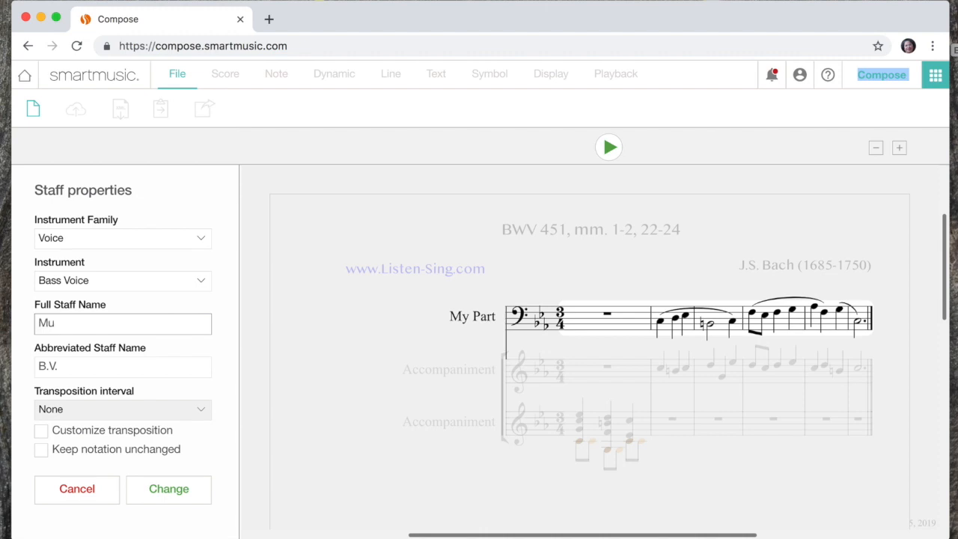
left_click(52, 322)
triple_click(38, 364)
key("BackSpace")
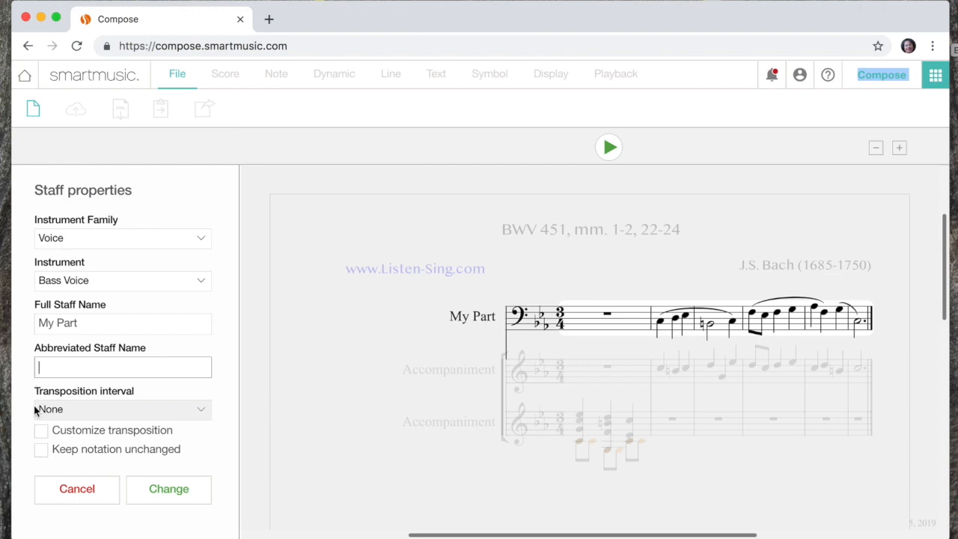
left_click(40, 450)
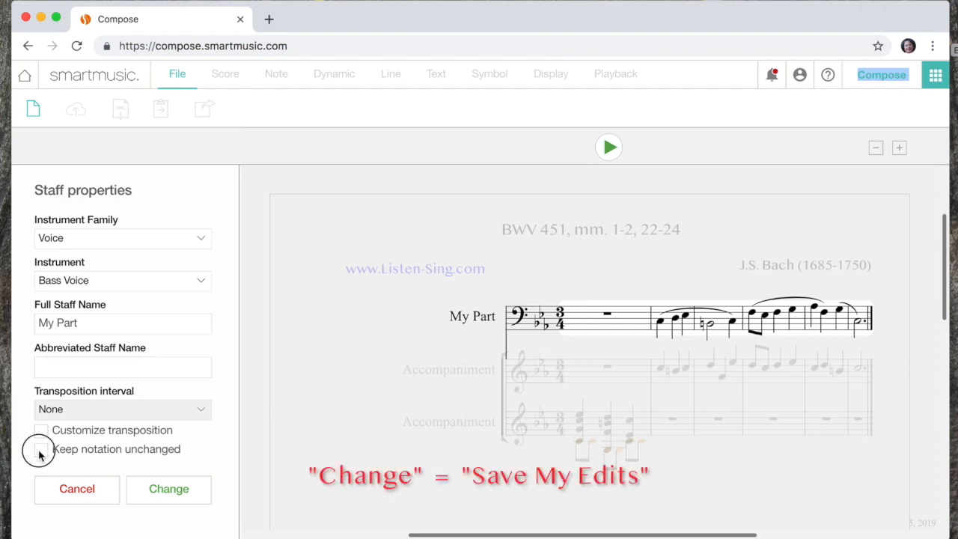
left_click(161, 491)
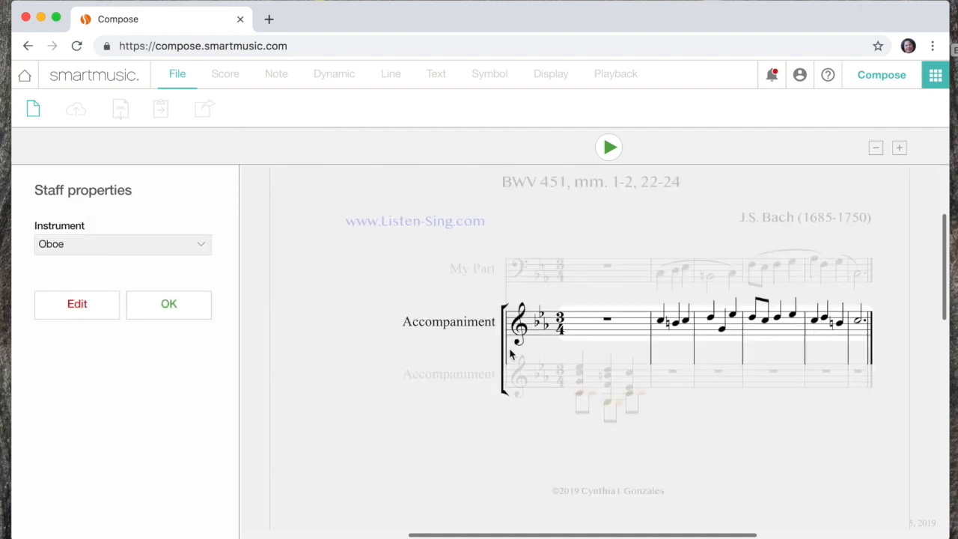
Step: Accept Oboe and Guitar as the instruments of the two Accompaniment staves
left_click(174, 313)
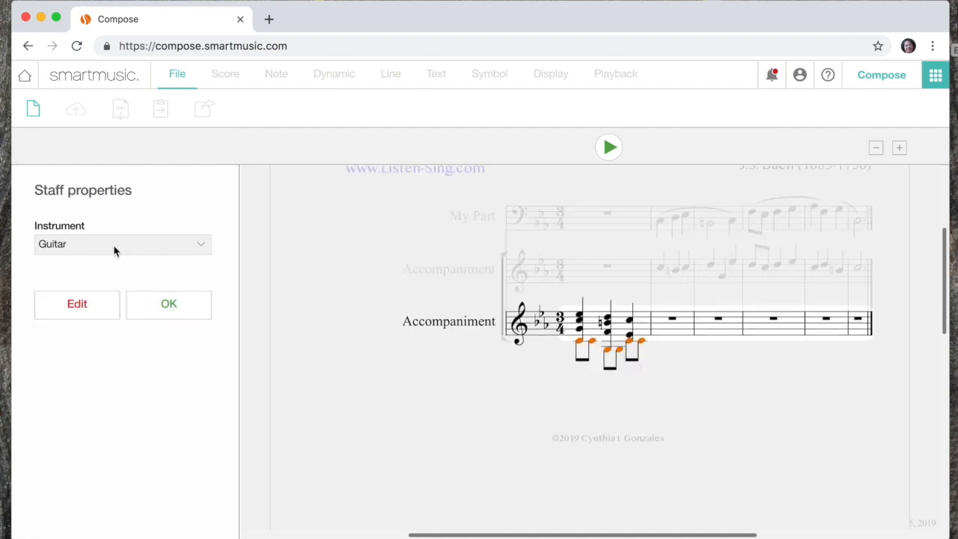
left_click(170, 310)
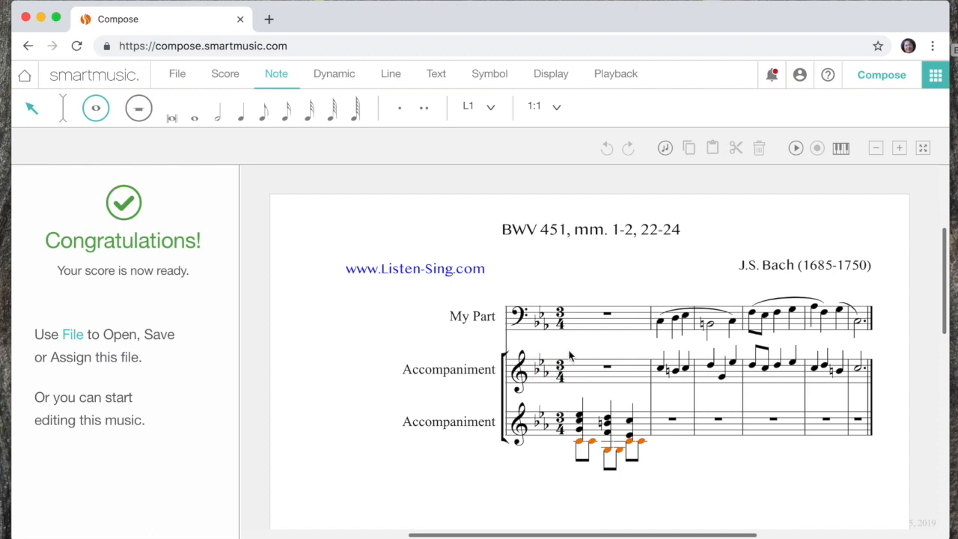
Step: In page layout mode, extend the system to the left margin so its left indent is 0.0 mm
left_click(558, 77)
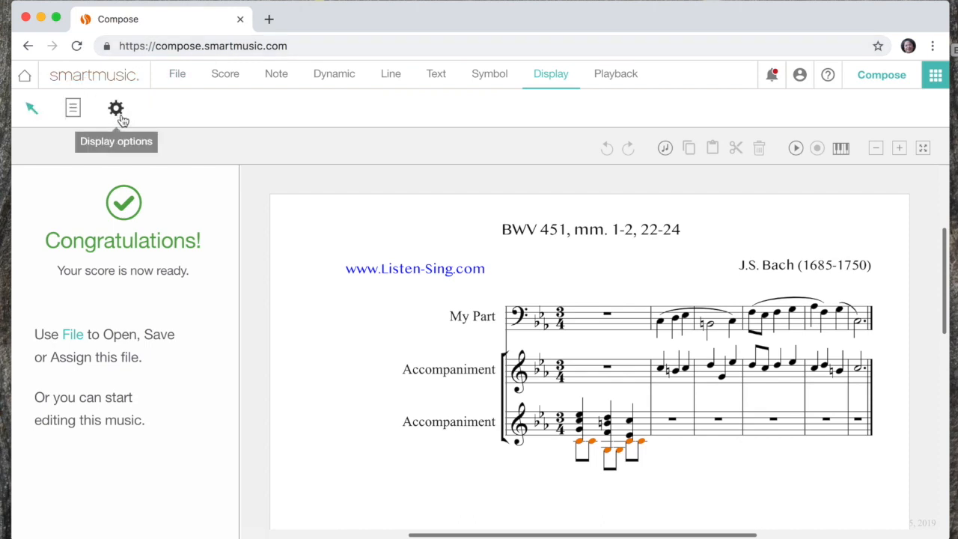
left_click(73, 109)
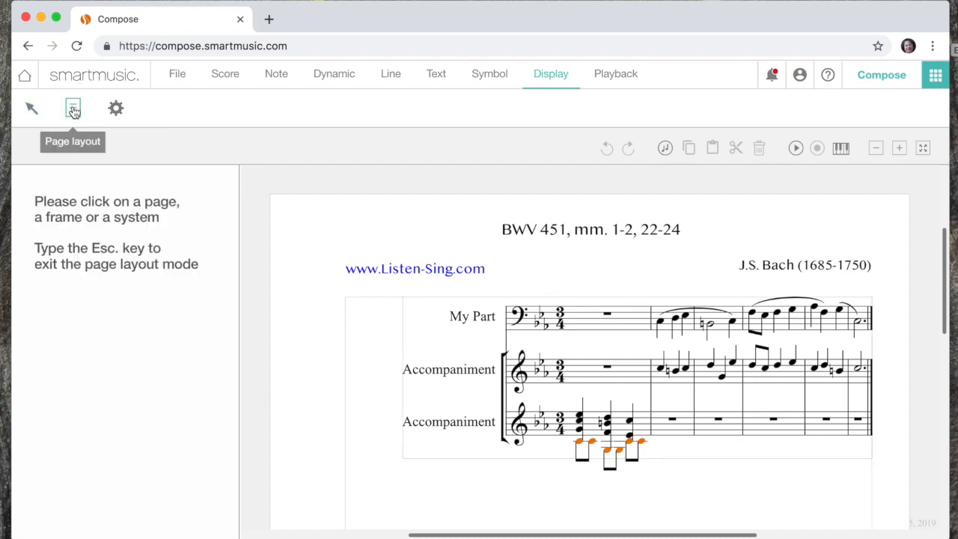
left_click(426, 351)
left_click_drag(397, 380, 341, 380)
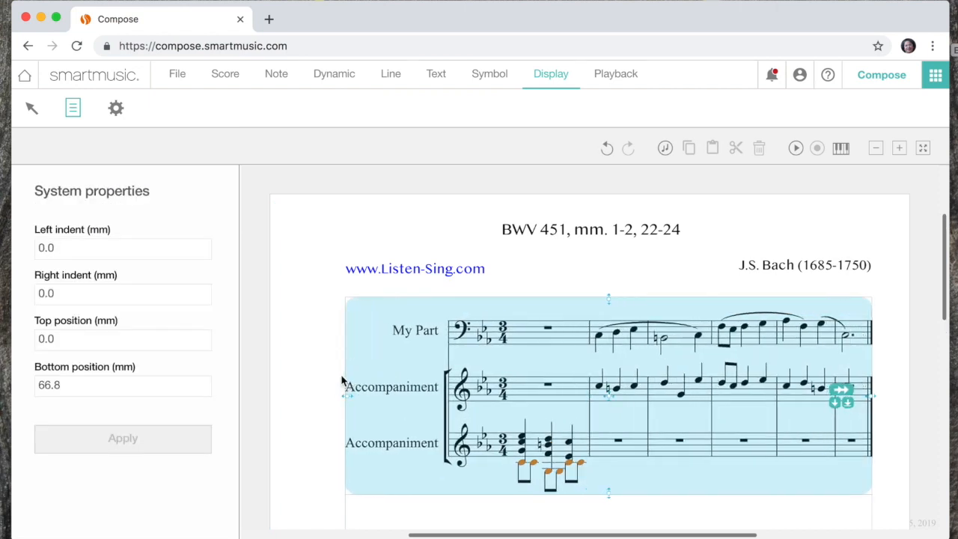
Step: Save the composition to the SmartMusic account as "Bass Line: BWV 451, mm. 1-2, 22-24" and continue using Compose
left_click(177, 74)
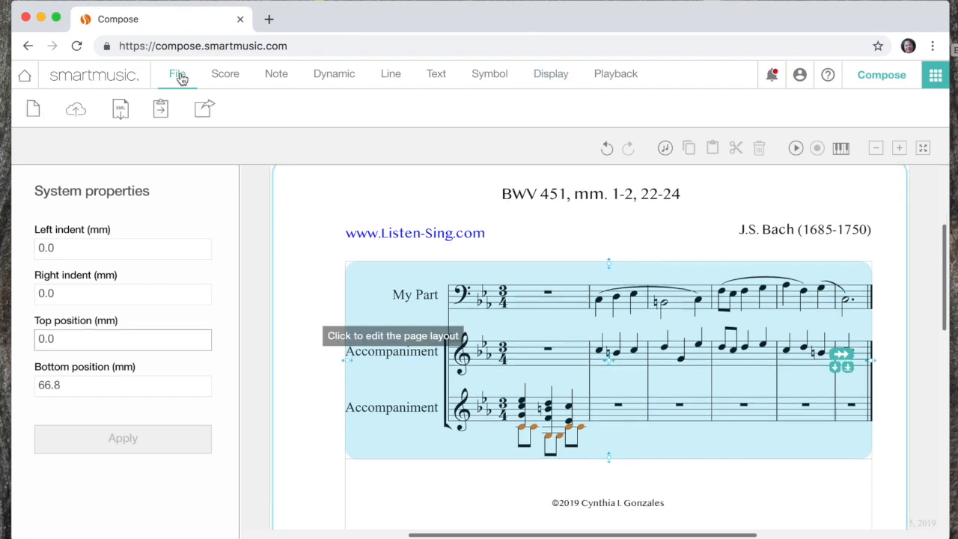
left_click(76, 113)
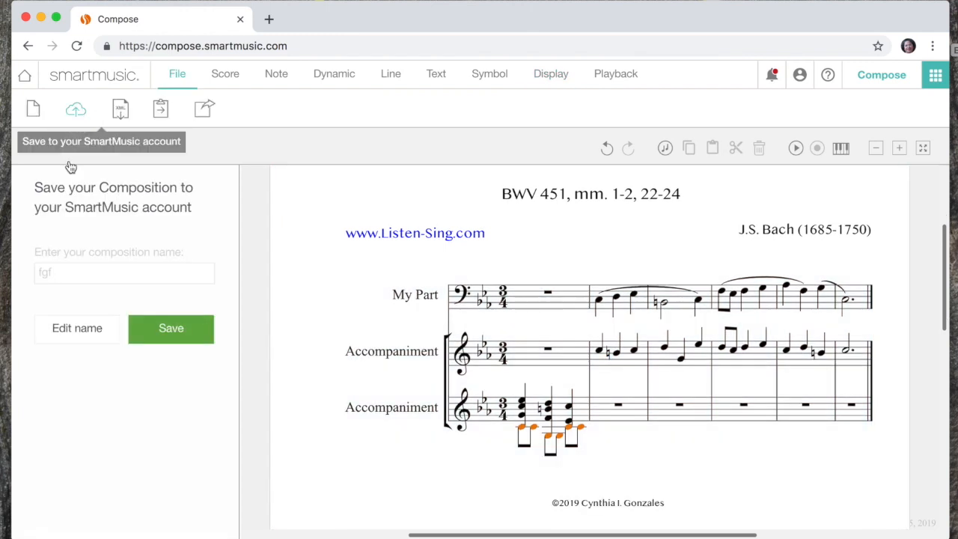
left_click(63, 274)
left_click(64, 273)
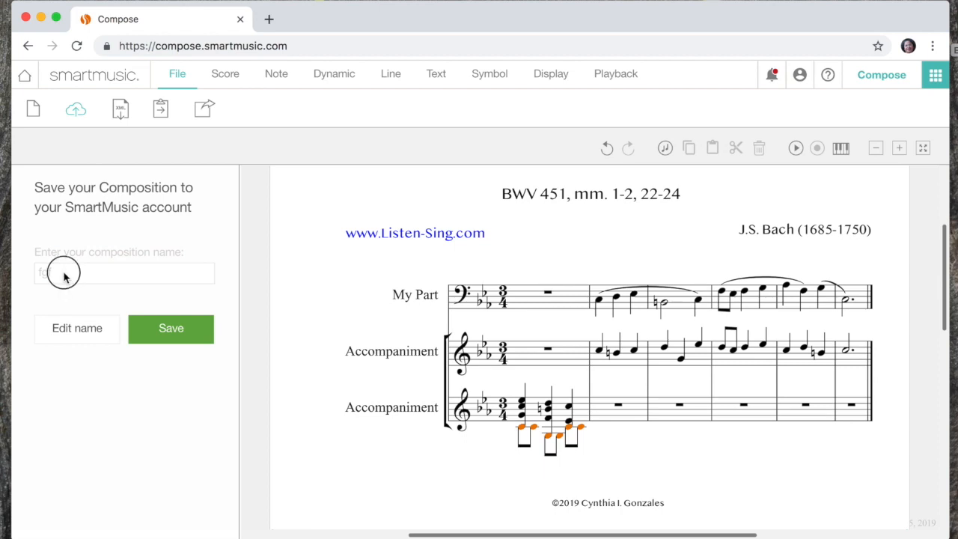
left_click(75, 332)
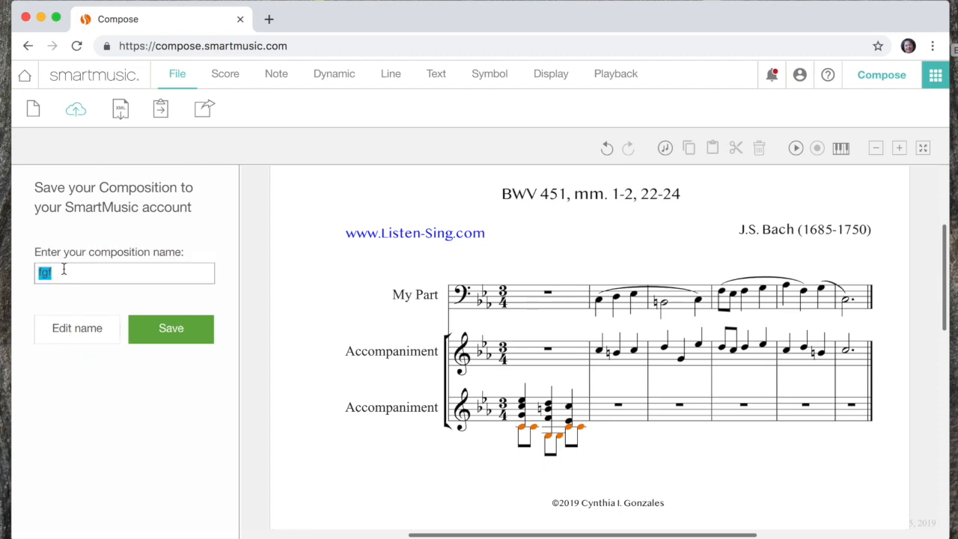
type("Bass Line: BWV 451, mm. 1-2, 22-24")
left_click(170, 332)
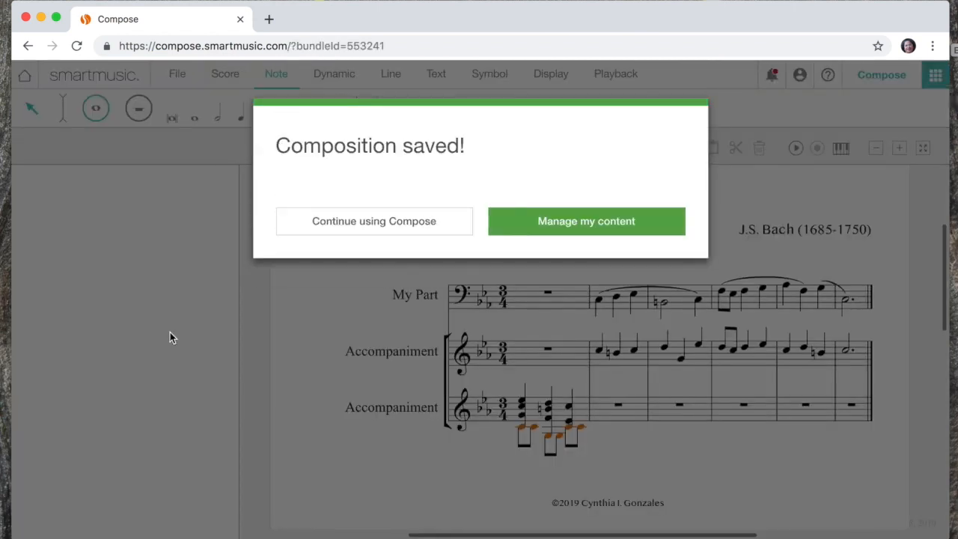
left_click(341, 222)
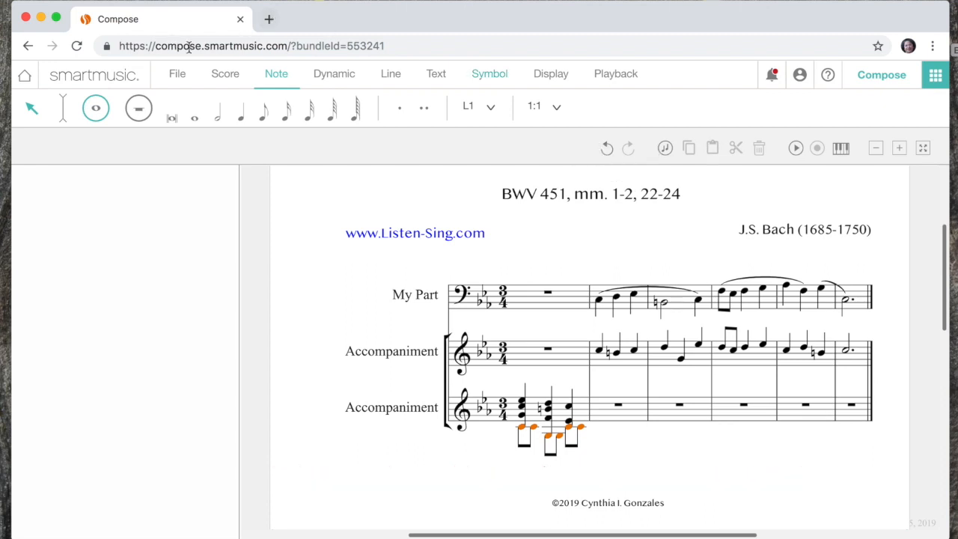
Step: Start an assignment from the saved composition and shorten its title to "Bass Line: BWV 451, mm. 1-2, 22-24"
left_click(182, 72)
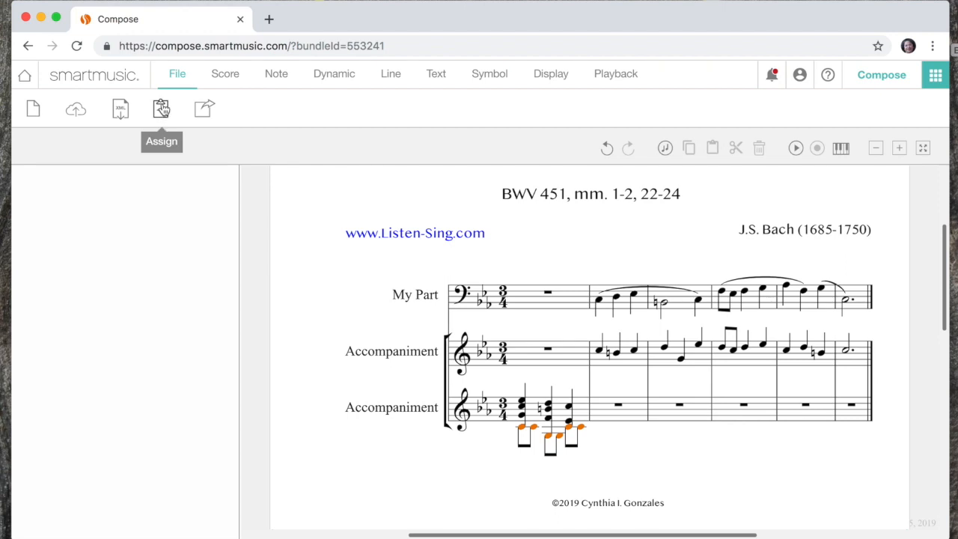
left_click(162, 111)
left_click(120, 268)
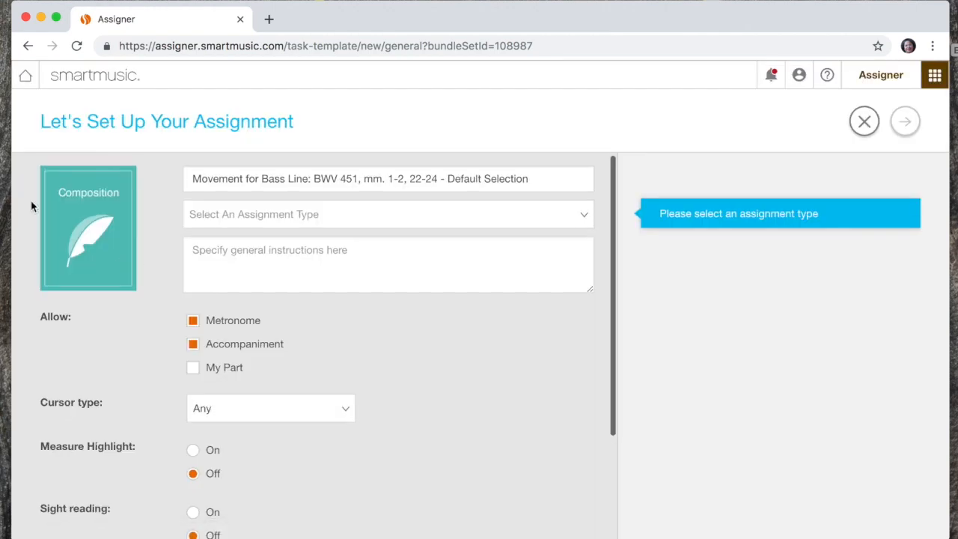
left_click_drag(261, 179, 120, 174)
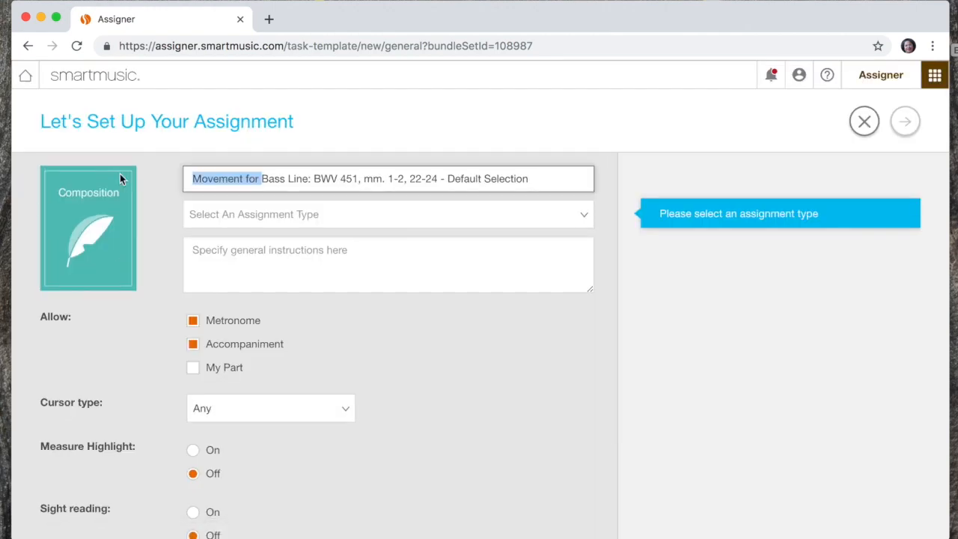
key("BackSpace")
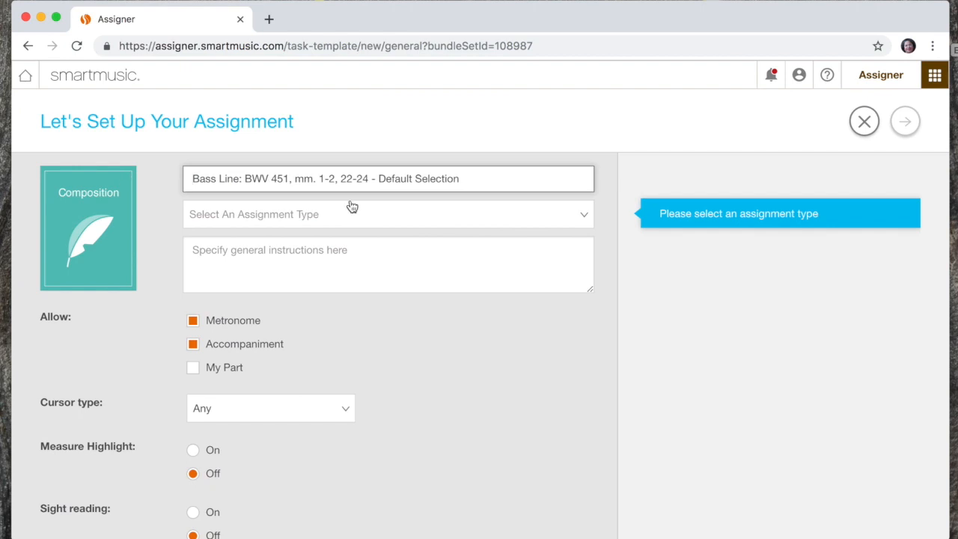
left_click_drag(376, 178, 367, 179)
left_click_drag(447, 178, 520, 180)
key("BackSpace")
Step: Set the assignment type to Custom Assignment
left_click(426, 217)
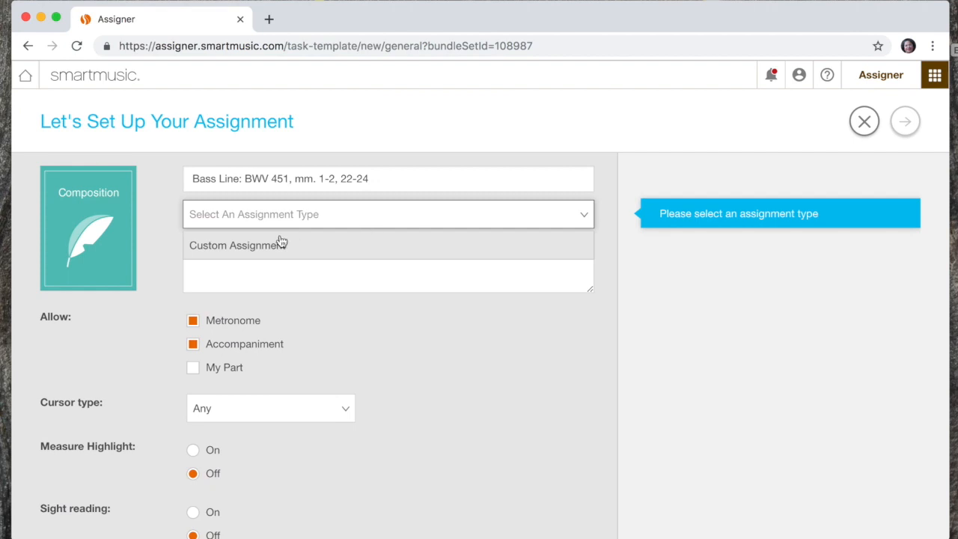
left_click(268, 247)
left_click(267, 250)
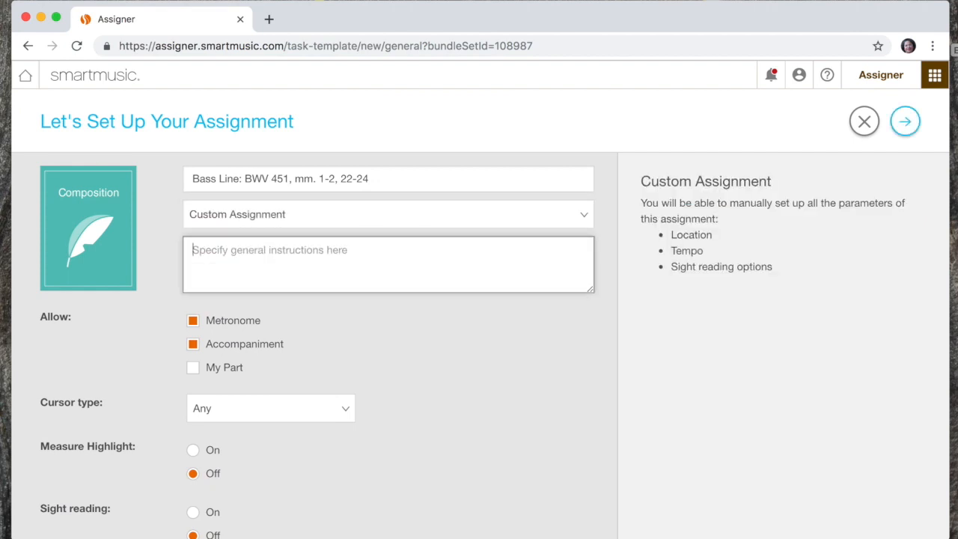
Step: Copy the third instruction paragraph, starting "After the sound check" and ending "Repeat as needed", from Notes into the assignment's general instructions
key("super+Tab")
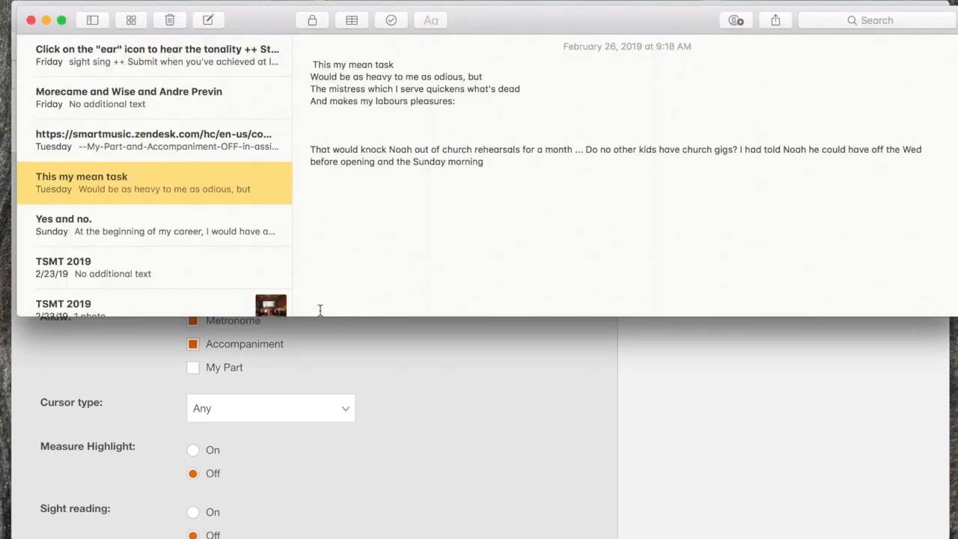
left_click(146, 58)
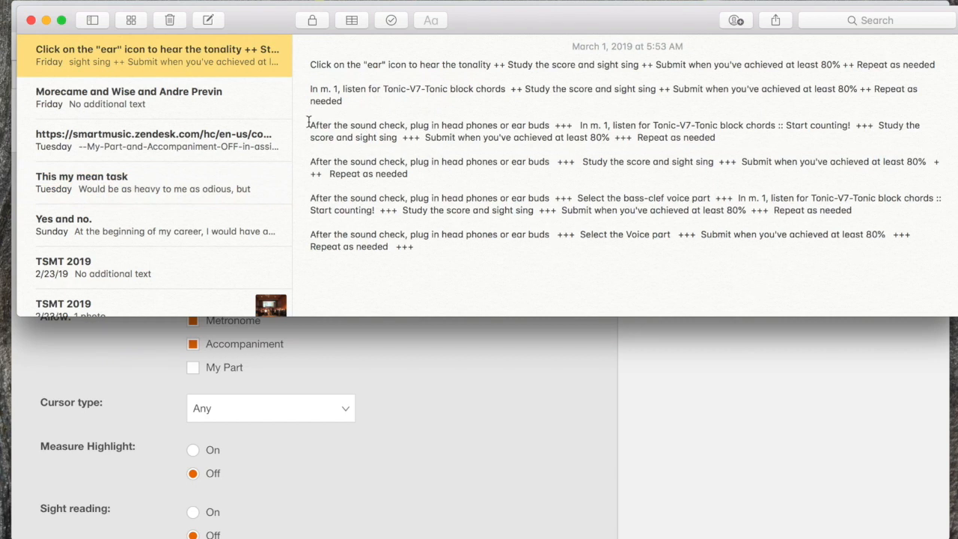
left_click_drag(310, 125, 725, 139)
key("super+c")
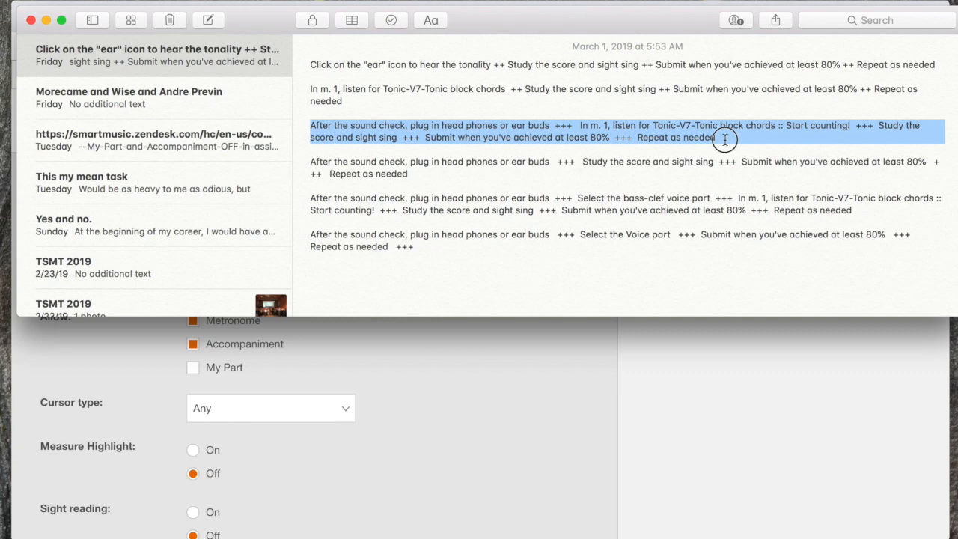
left_click_drag(725, 140, 722, 139)
left_click(439, 377)
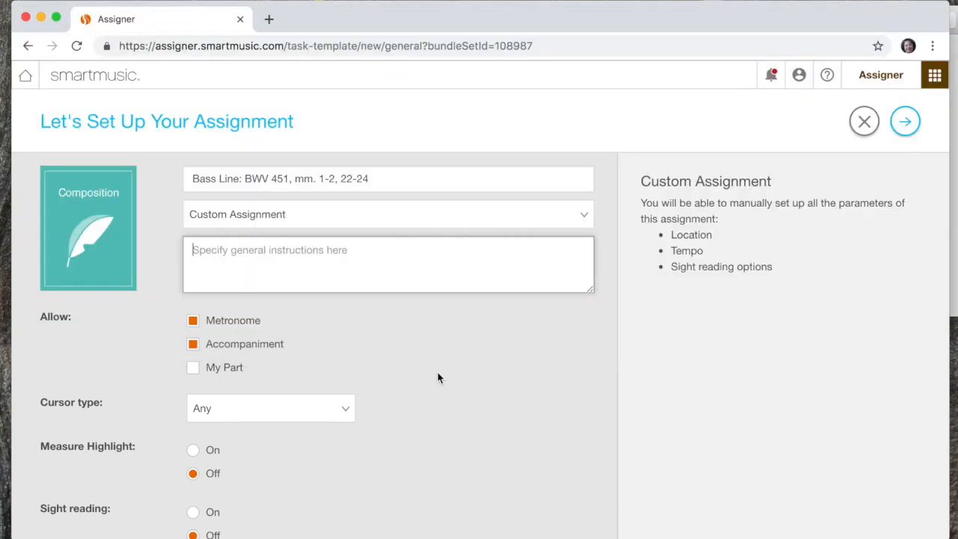
left_click(261, 251)
key("super+v")
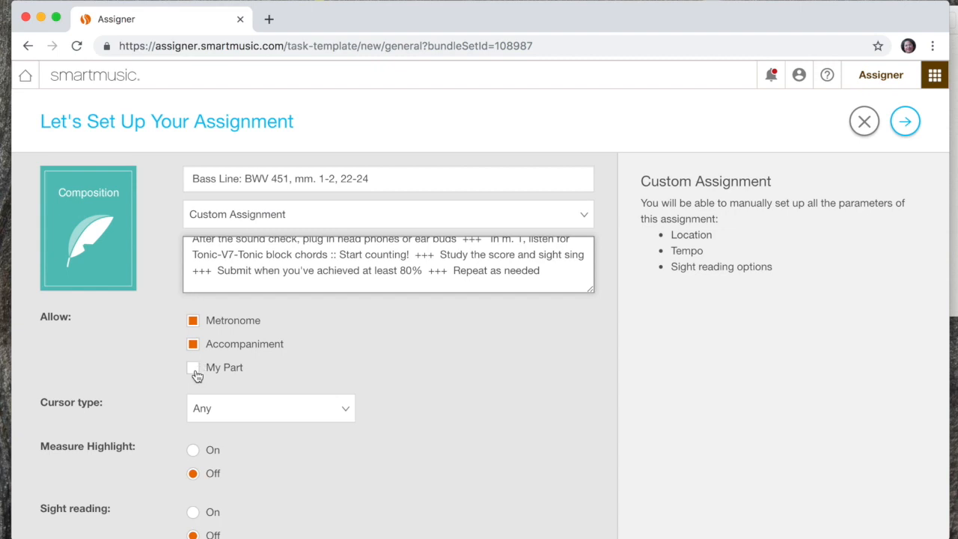
scroll(172, 416, "down", 4)
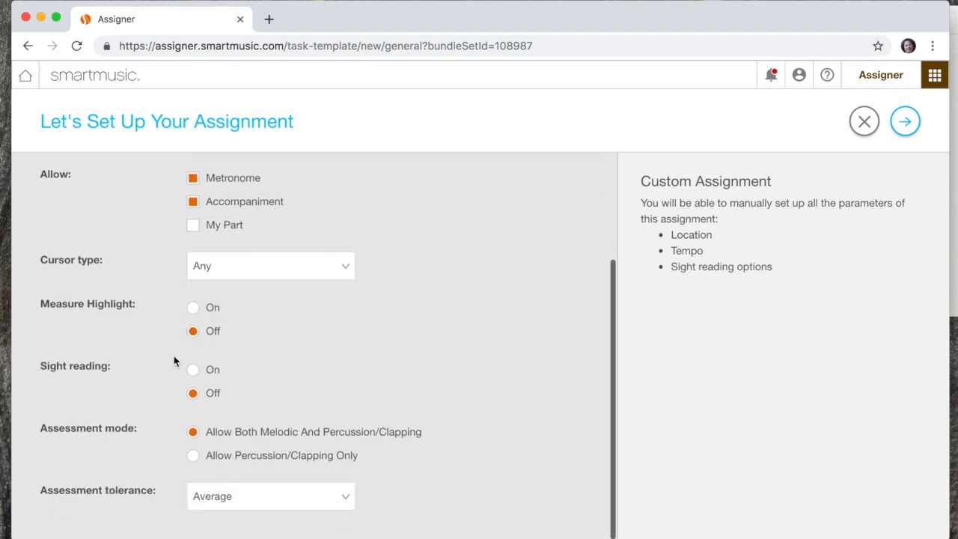
Step: Turn Measure Highlight on and set the assessment tolerance to Lenient
left_click(195, 309)
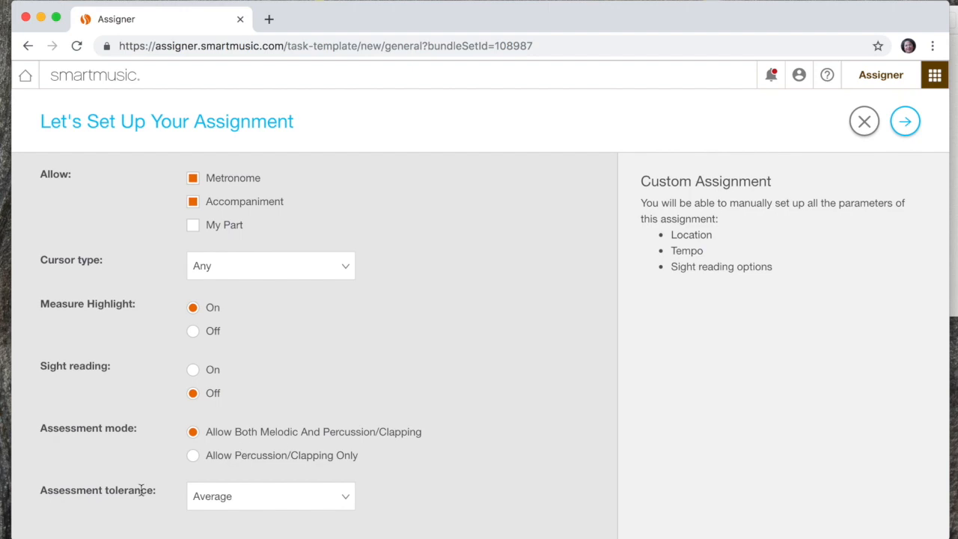
left_click(188, 494)
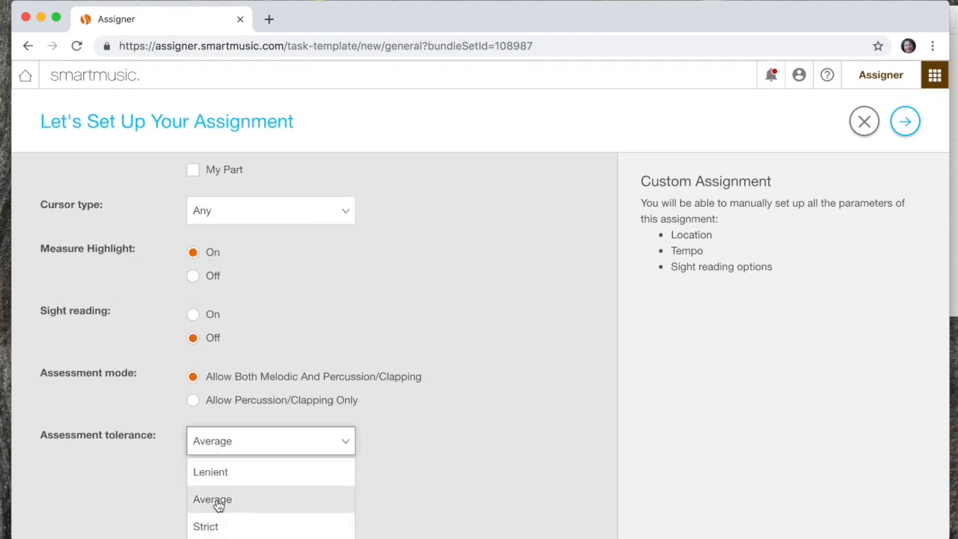
left_click(217, 472)
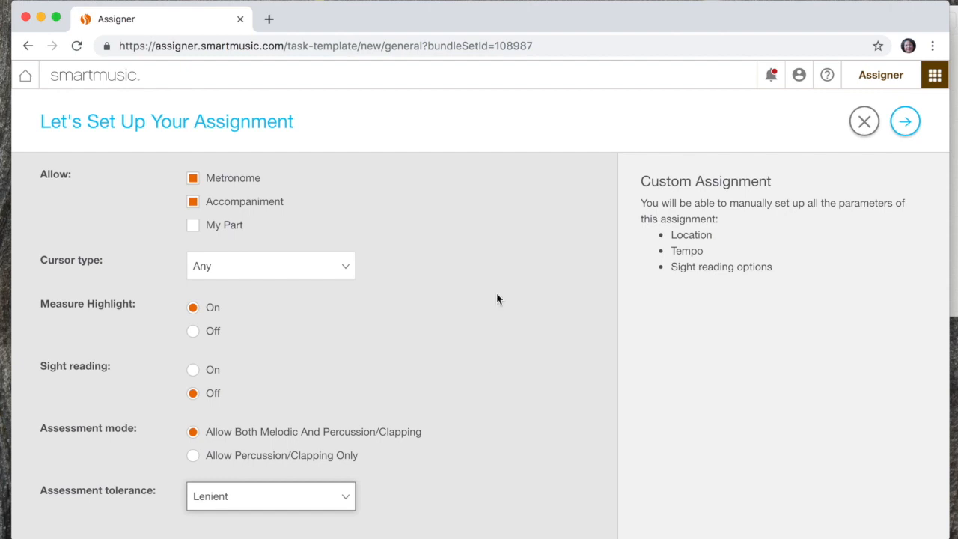
Step: Continue to the parts setup and set the tempo requirement to At Least
left_click(904, 125)
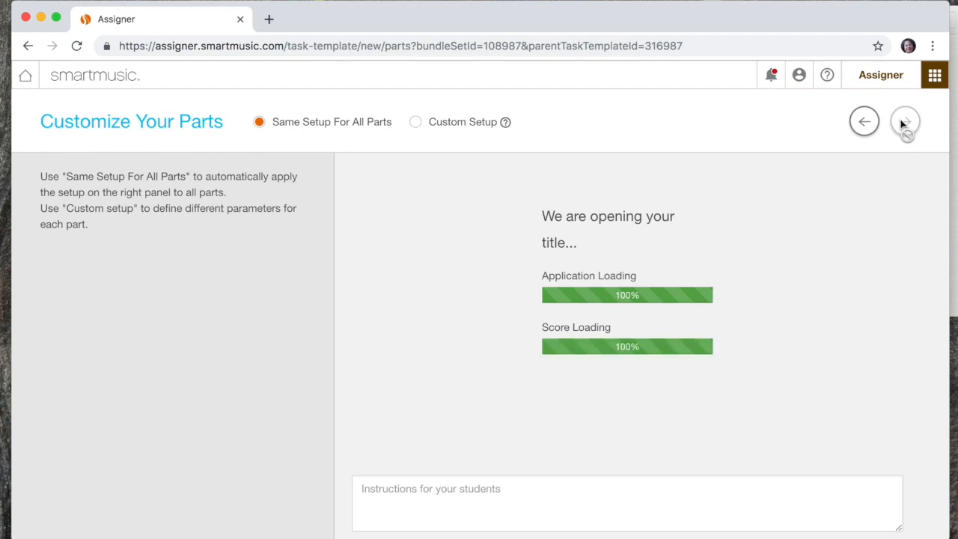
left_click(455, 450)
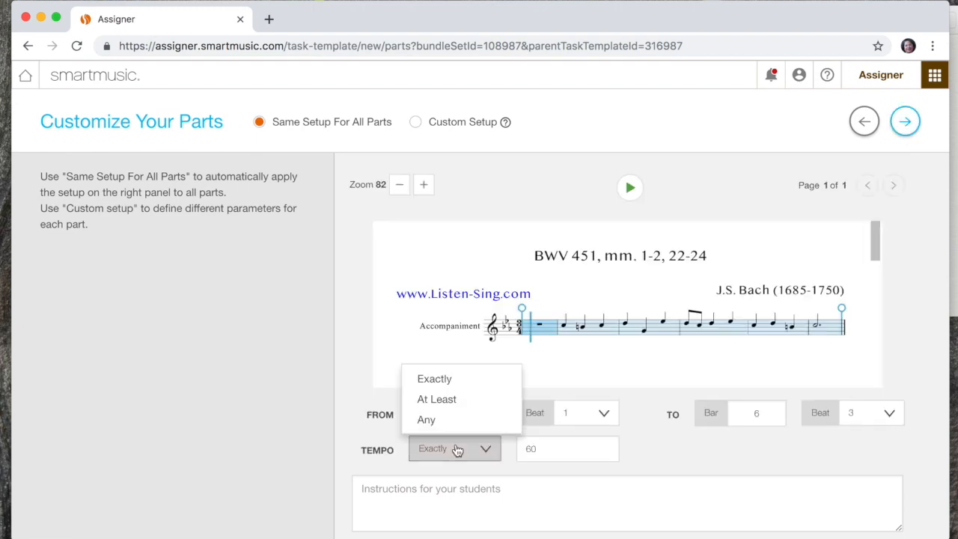
left_click(448, 402)
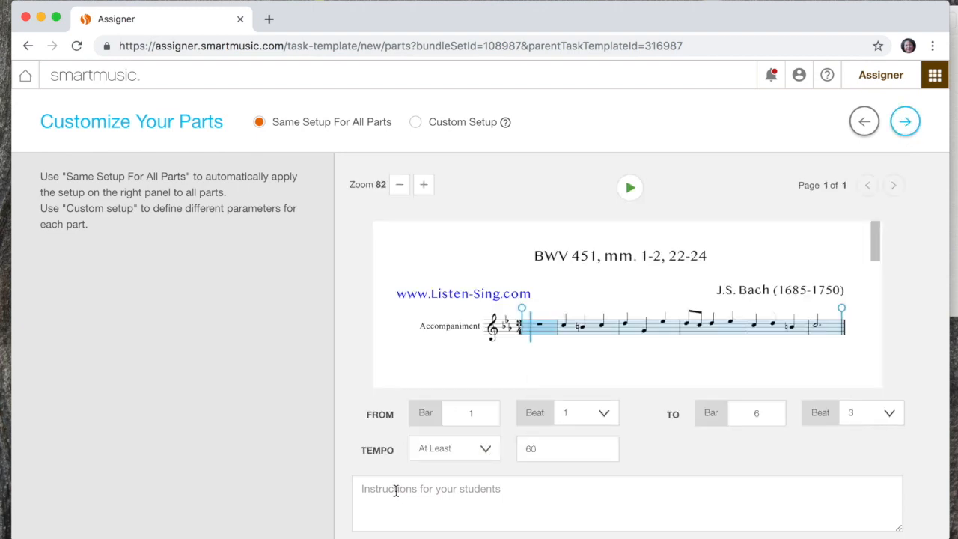
Step: Examine the My Part and Accompaniment settings under Custom Setup and return to Same Setup For All Parts
left_click(416, 123)
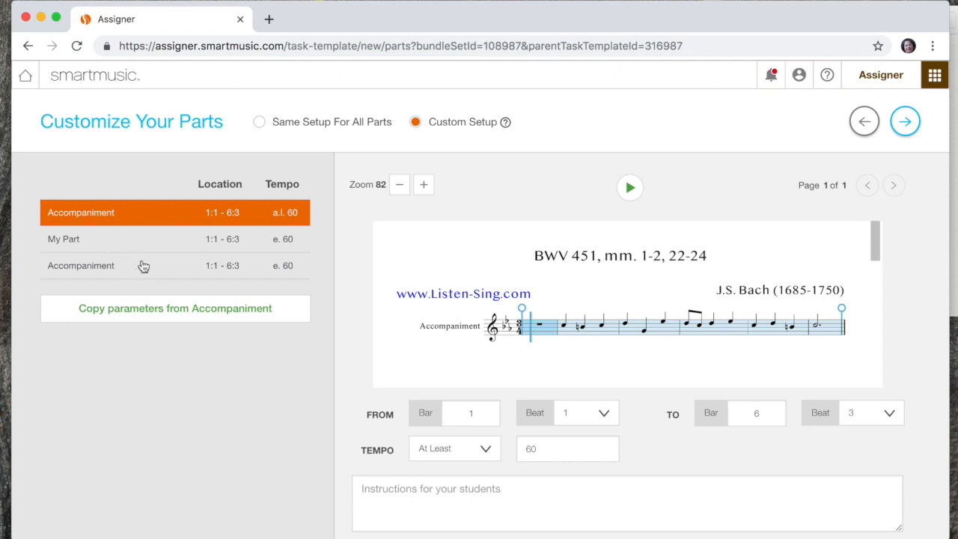
left_click(257, 247)
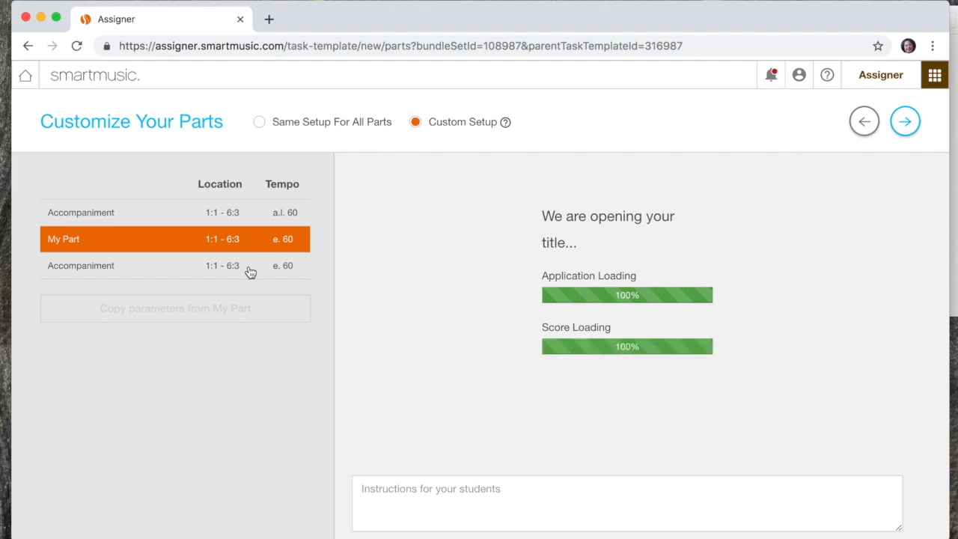
left_click(250, 272)
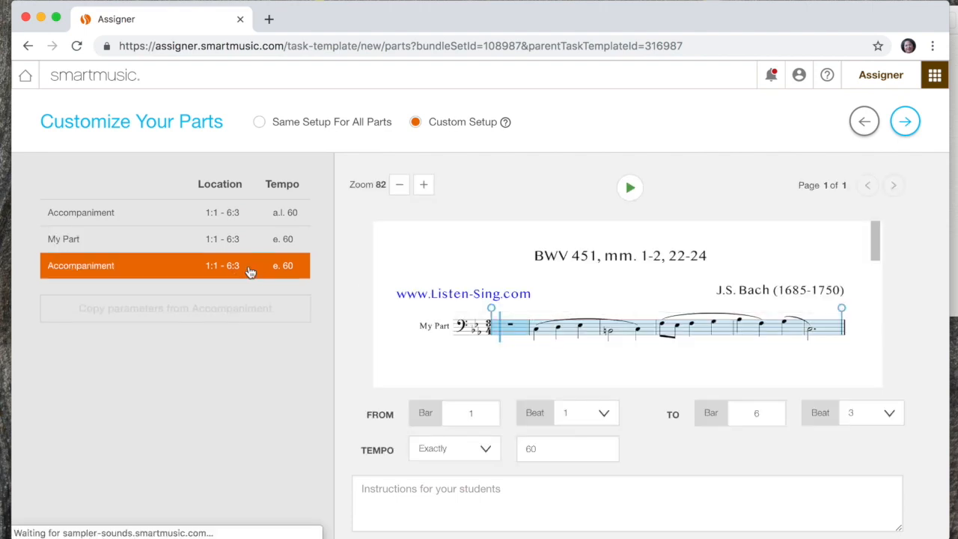
left_click(259, 129)
Step: Proceed to the rubric and add the Performanced criterion with 100 points possible
left_click(904, 129)
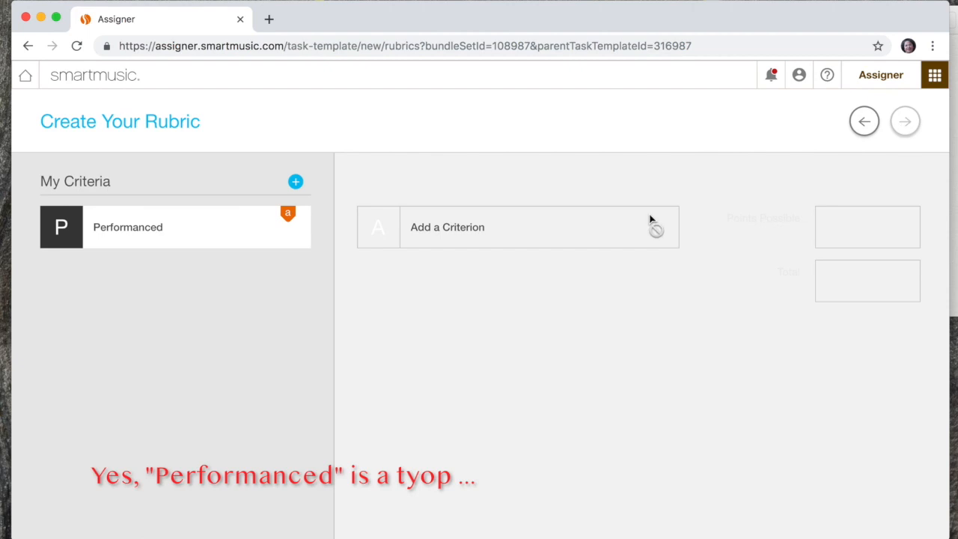
mouse_move(235, 229)
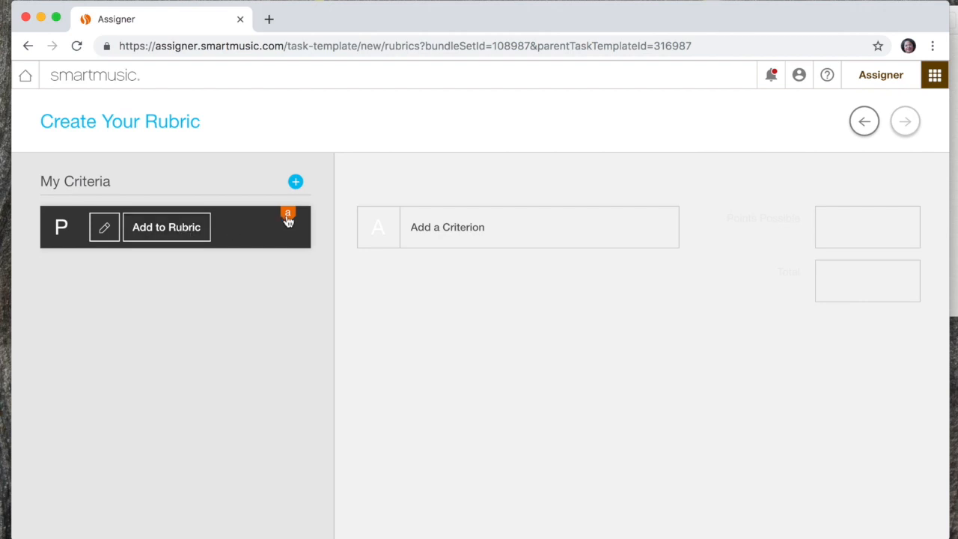
left_click(162, 231)
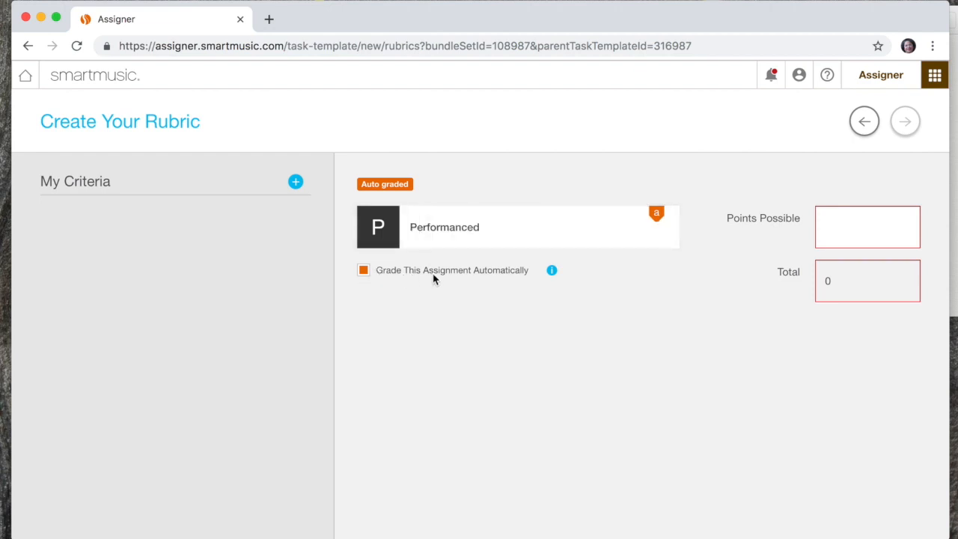
left_click(848, 221)
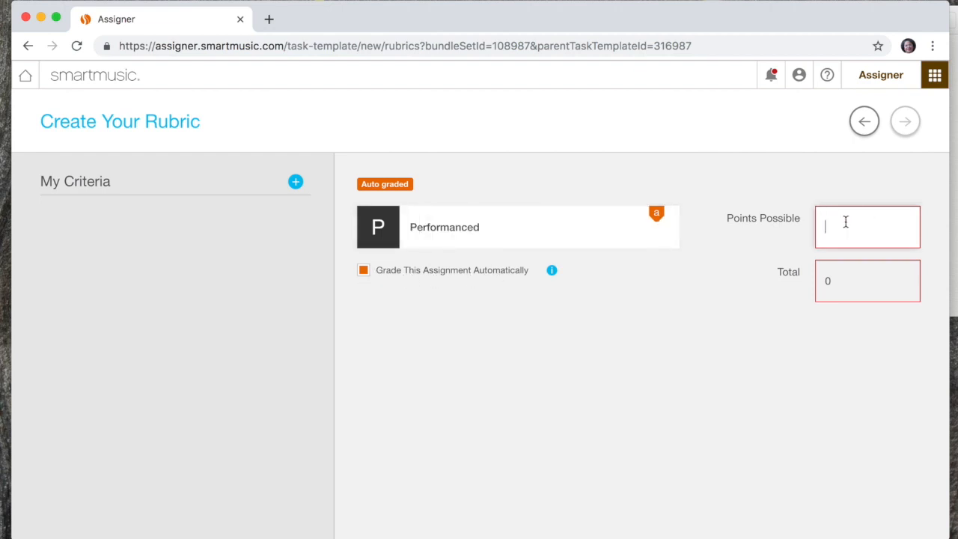
type("100")
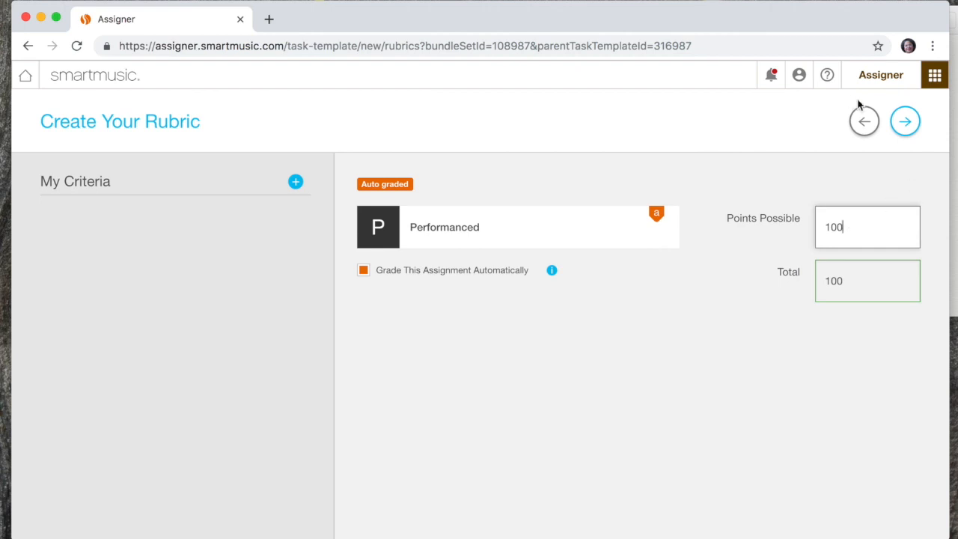
Step: Save the template and start assigning it to the classes Counterpoint Spring 2019 and Treble Voices :: Counterpoint Spring 2019
left_click(905, 121)
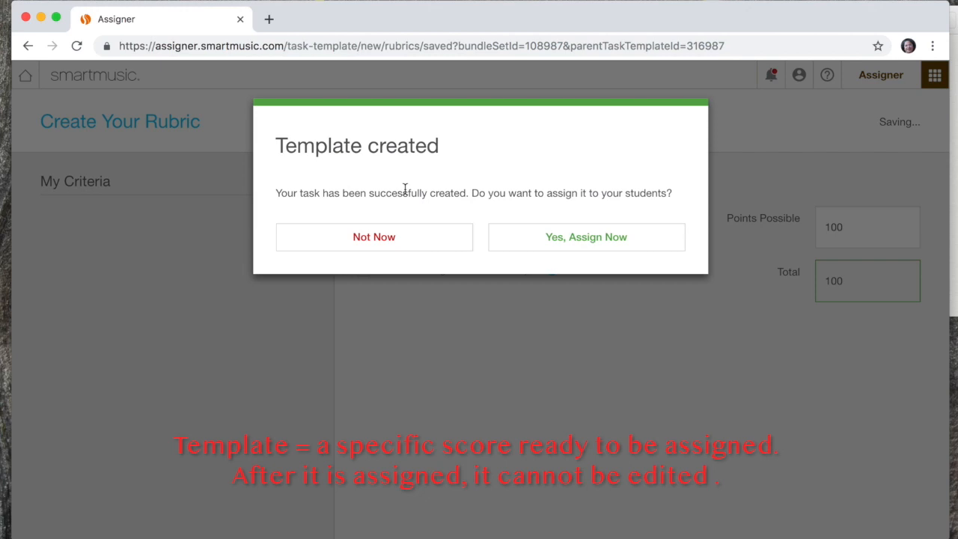
left_click(591, 245)
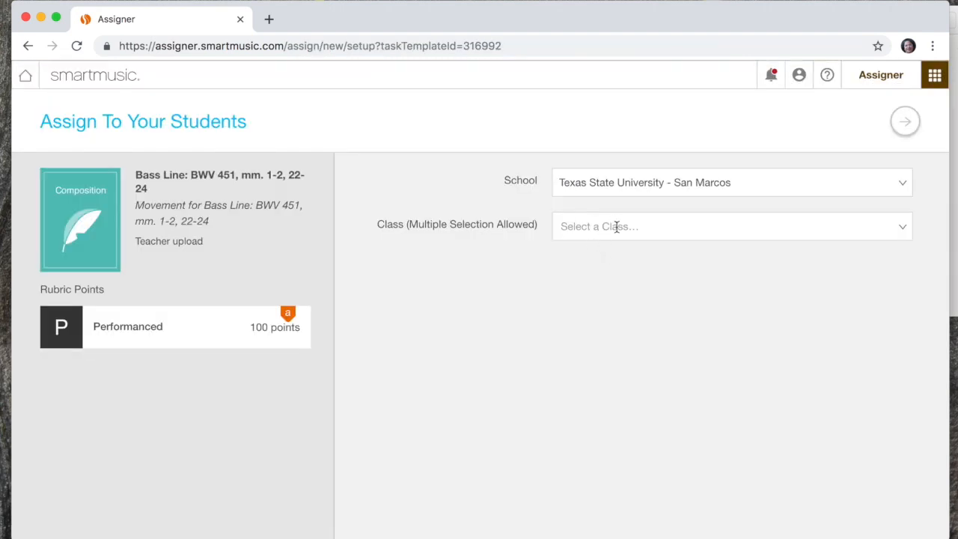
left_click(613, 225)
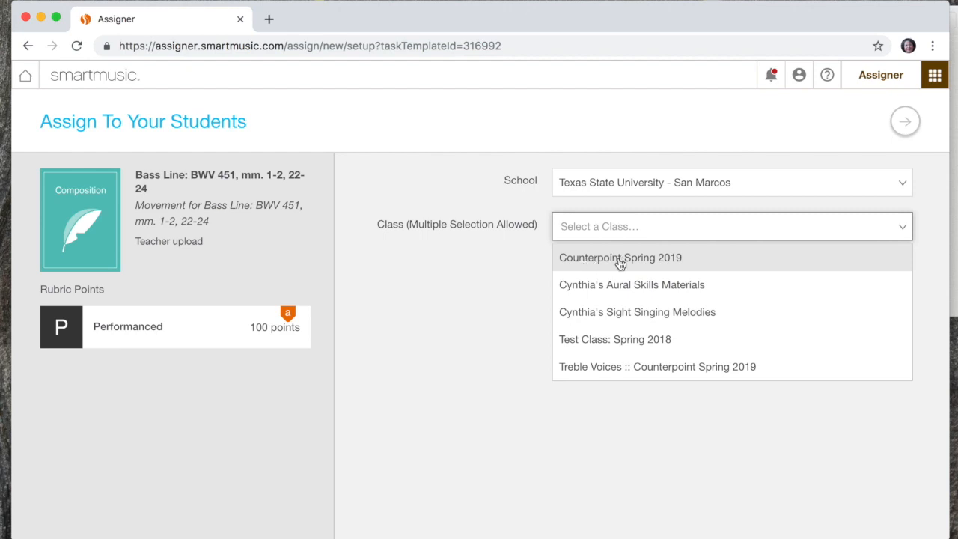
left_click(671, 266)
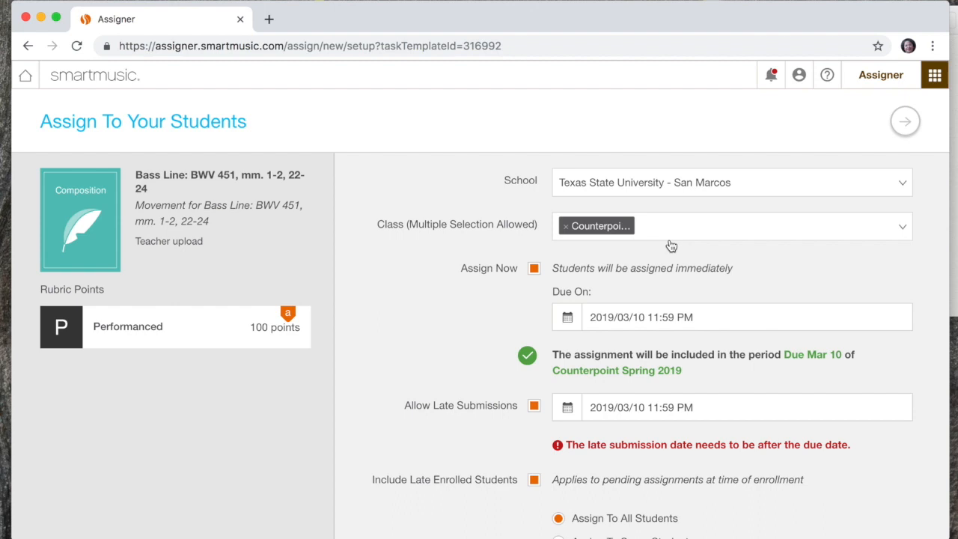
left_click(679, 238)
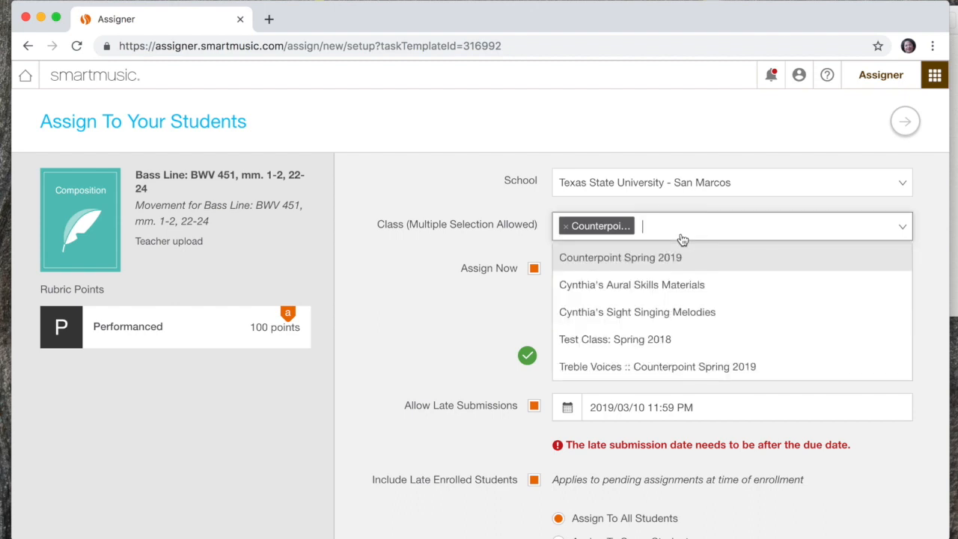
left_click(649, 372)
Step: Set the due date to 2019/03/31 11:59 PM and disallow late submissions
left_click(644, 317)
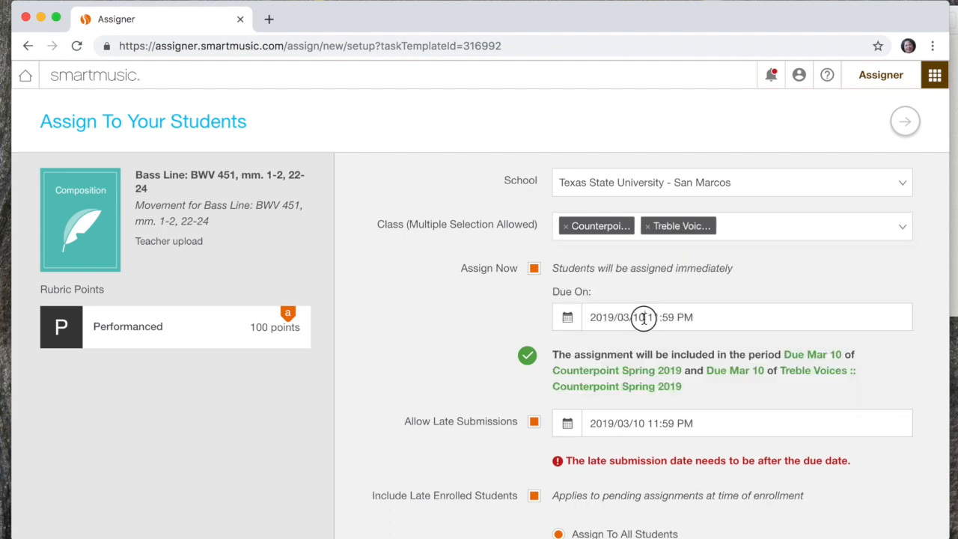
left_click(598, 535)
scroll(533, 388, "down", 2)
left_click(532, 364)
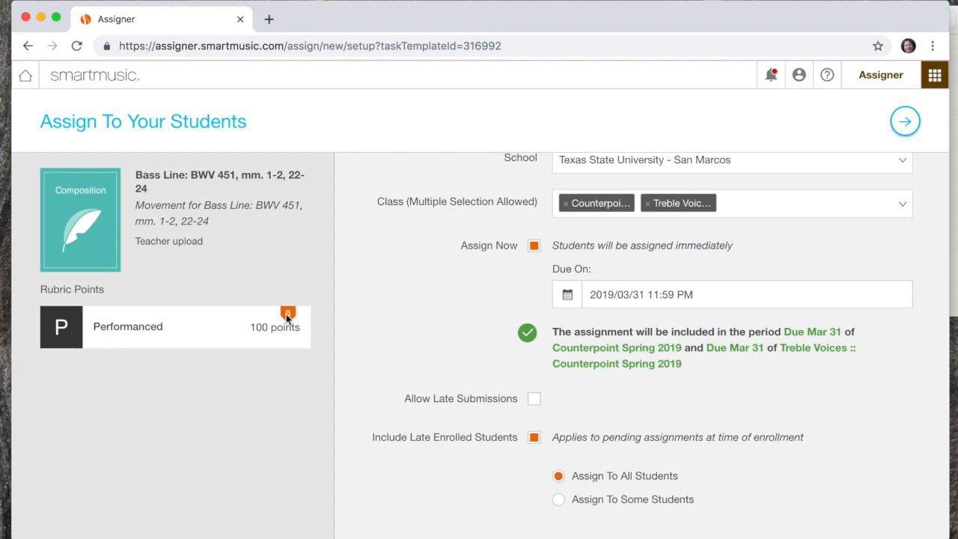
Step: Assign the task to all students in the selected classes and finish the assignment setup
left_click(906, 123)
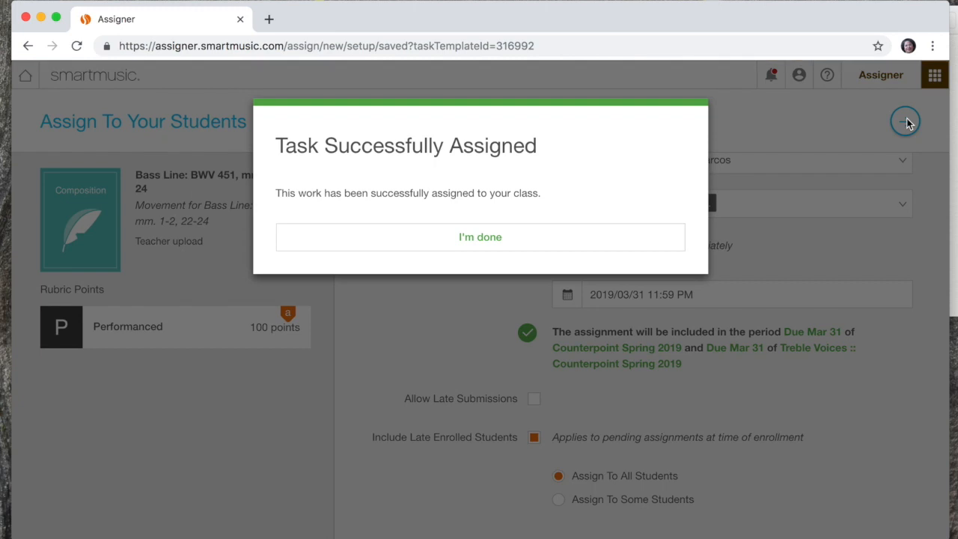
left_click(524, 241)
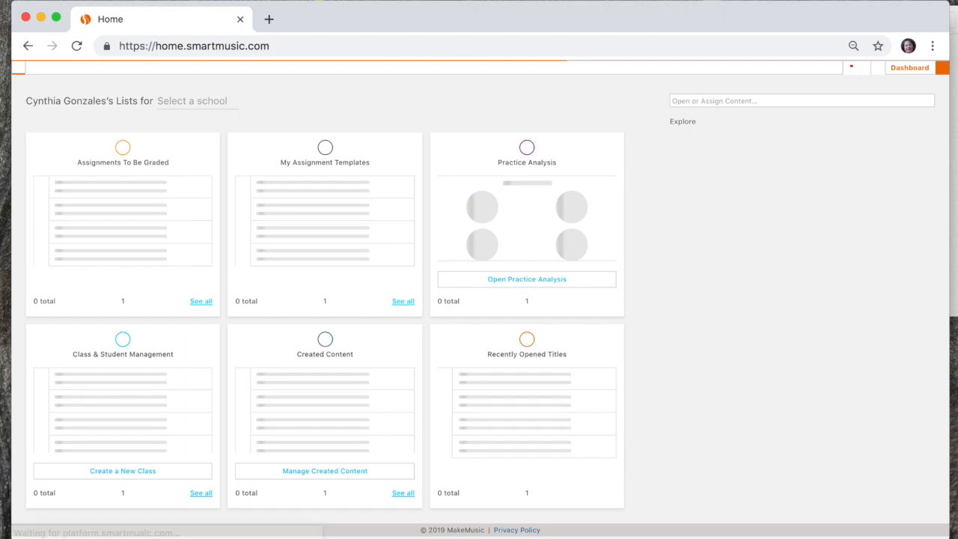